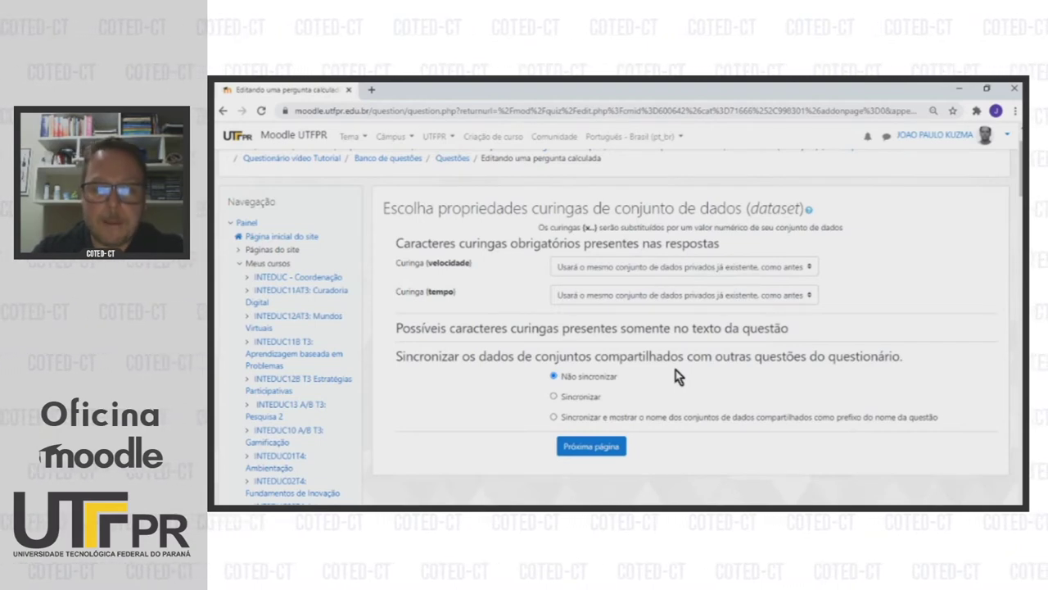
Step: Keep the existing private datasets for velocidade and tempo without synchronization, and continue to editing the wildcard datasets
left_click(529, 296)
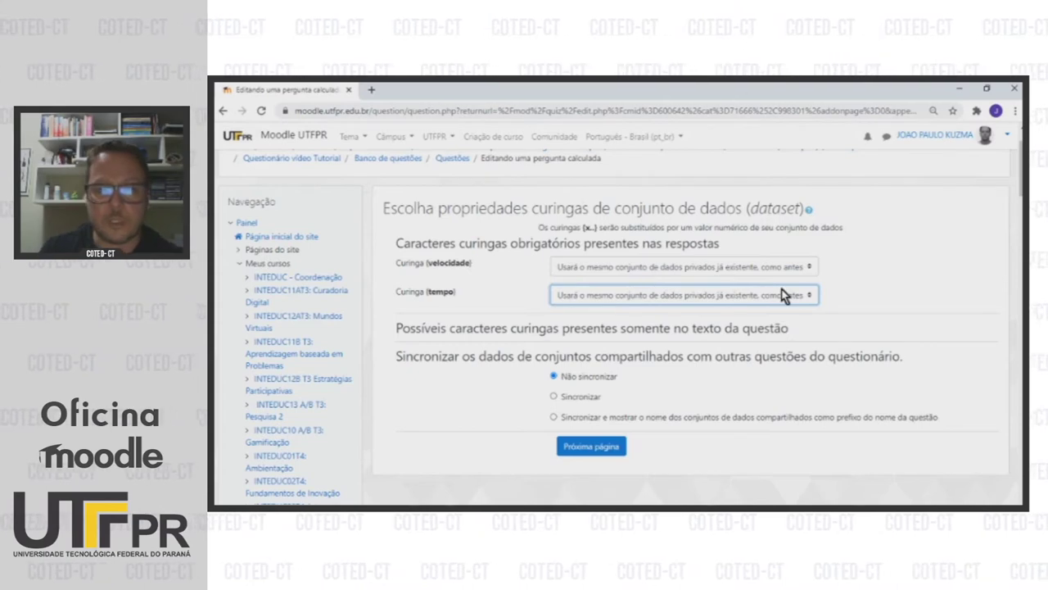
scroll(761, 292, "down", 1)
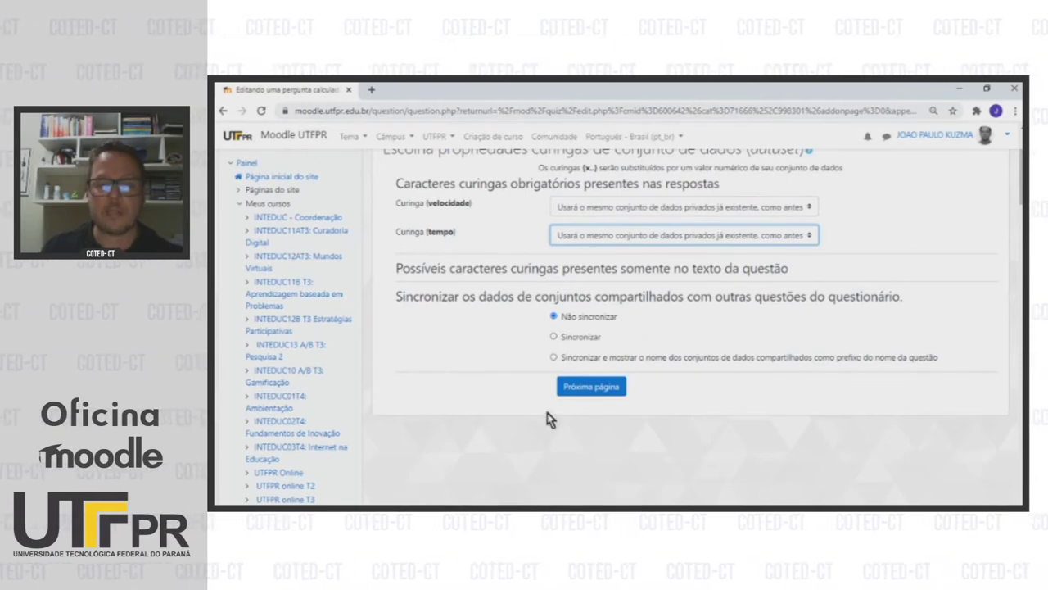
left_click(581, 389)
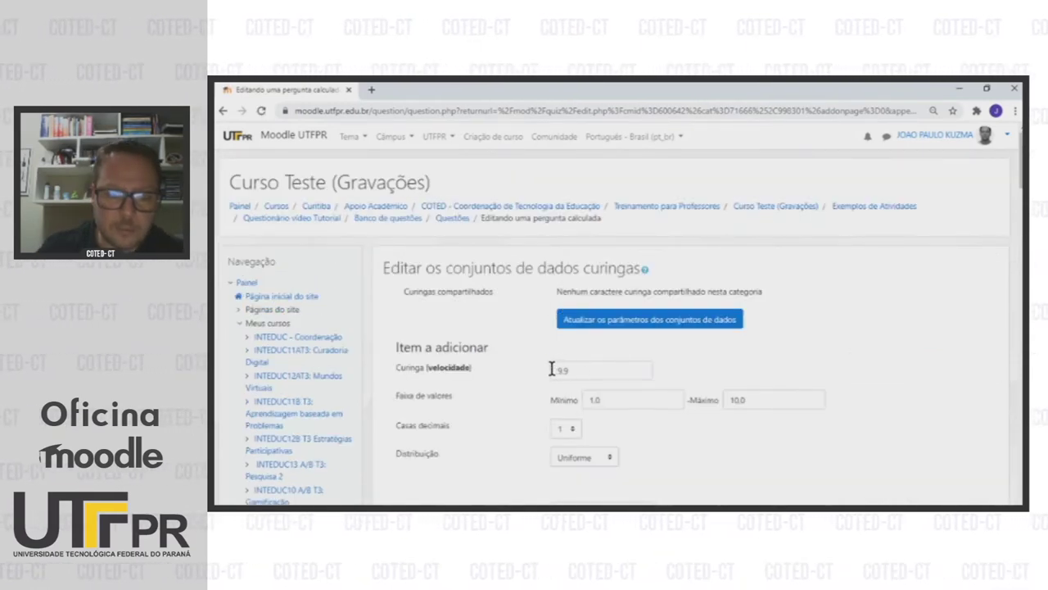
Step: Set the velocidade wildcard to 0 decimal places and keep its distribution as Uniforme
scroll(563, 369, "down", 1)
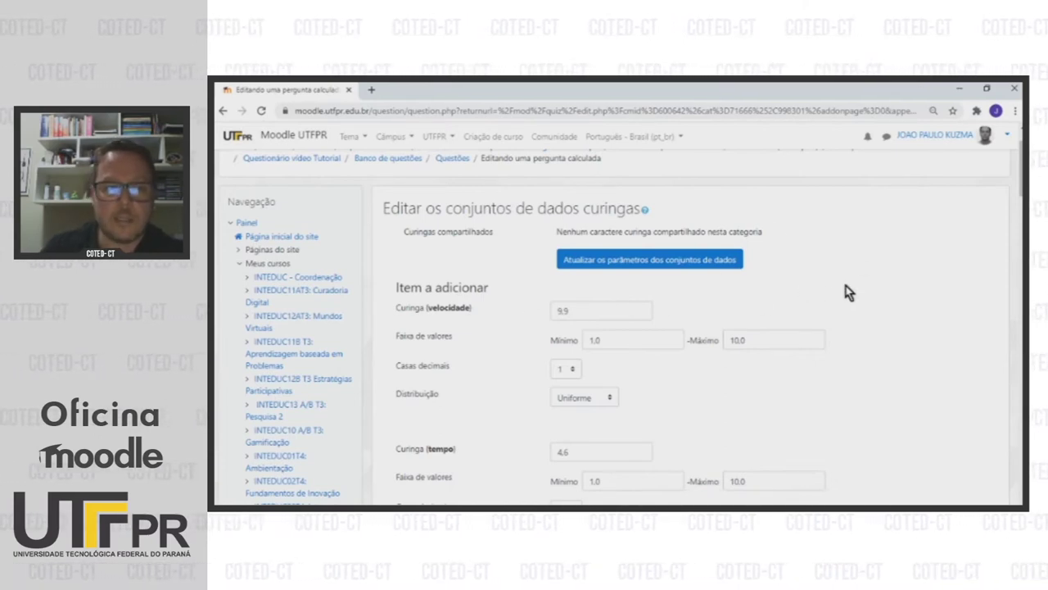
scroll(847, 294, "down", 1)
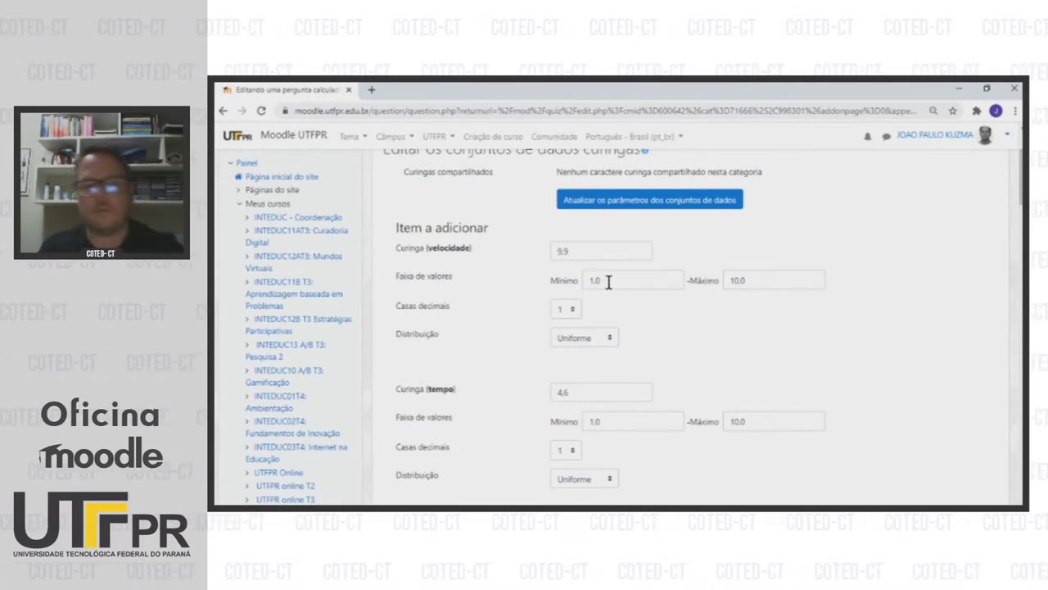
left_click(567, 309)
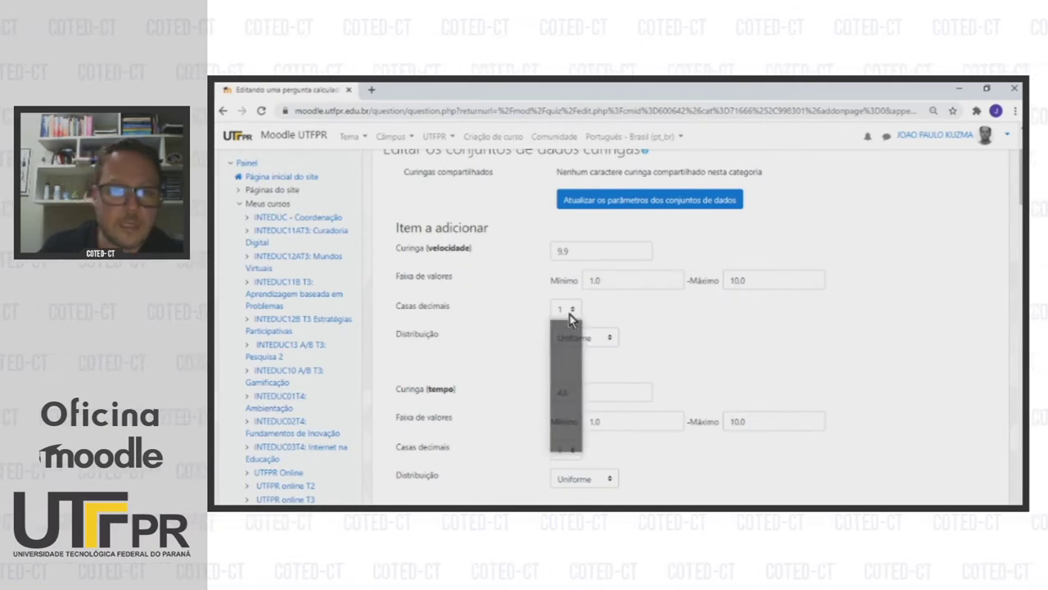
left_click(570, 326)
left_click(565, 309)
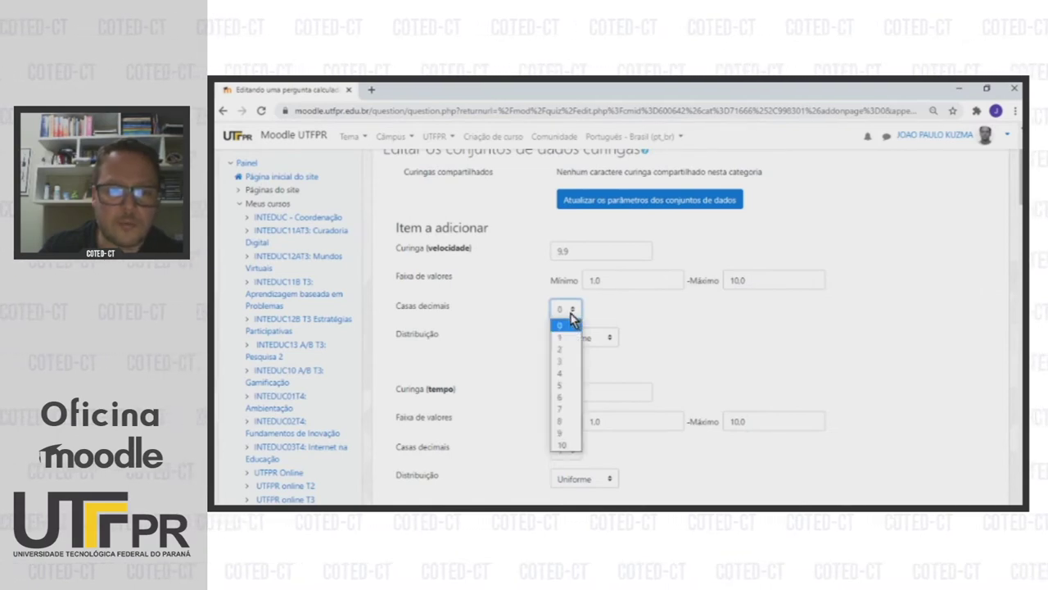
left_click(566, 352)
left_click(577, 319)
left_click(565, 326)
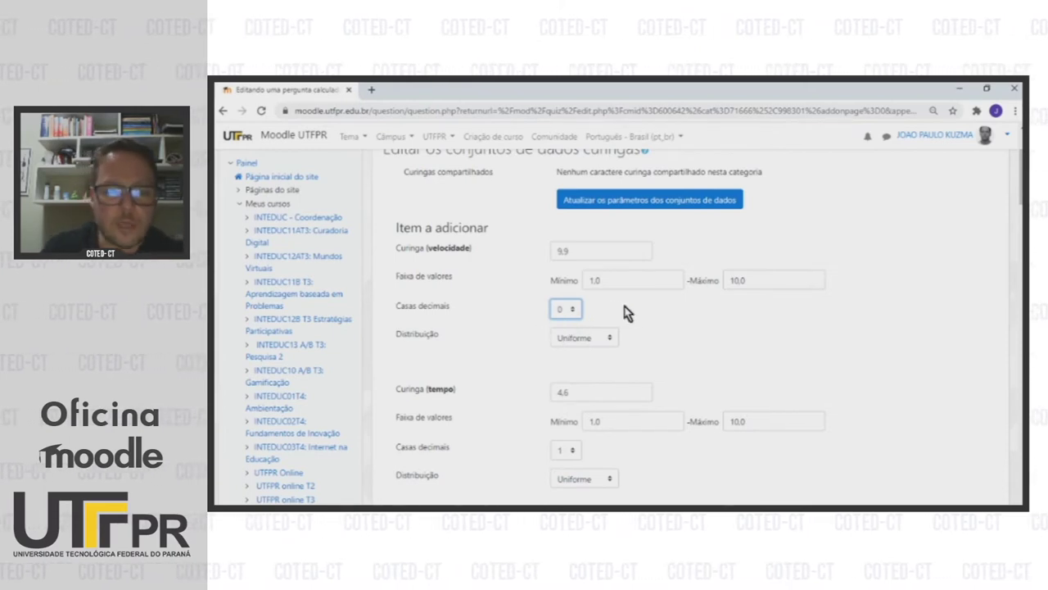
left_click(608, 337)
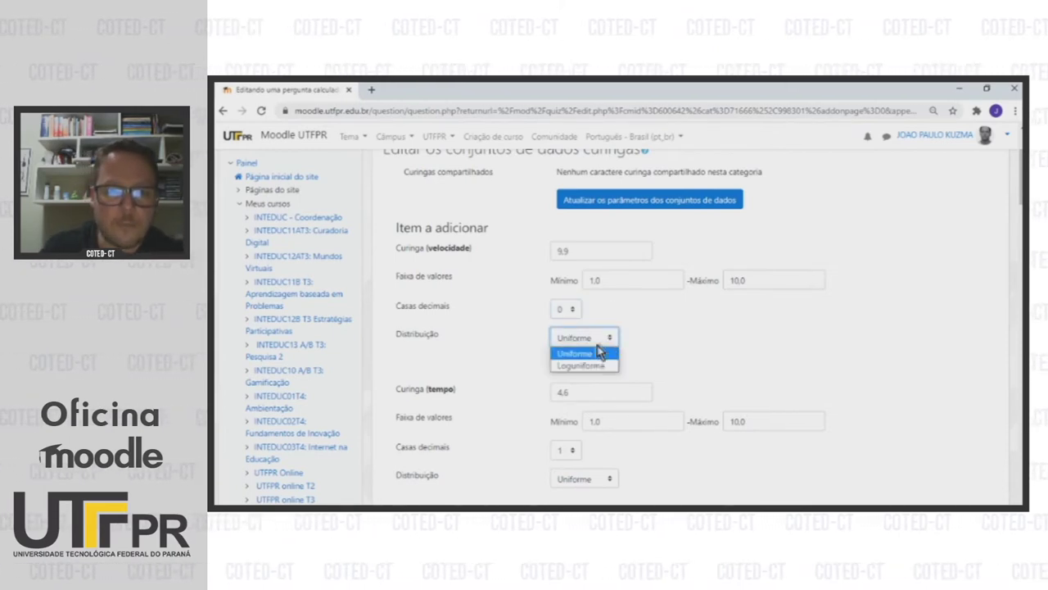
left_click(585, 356)
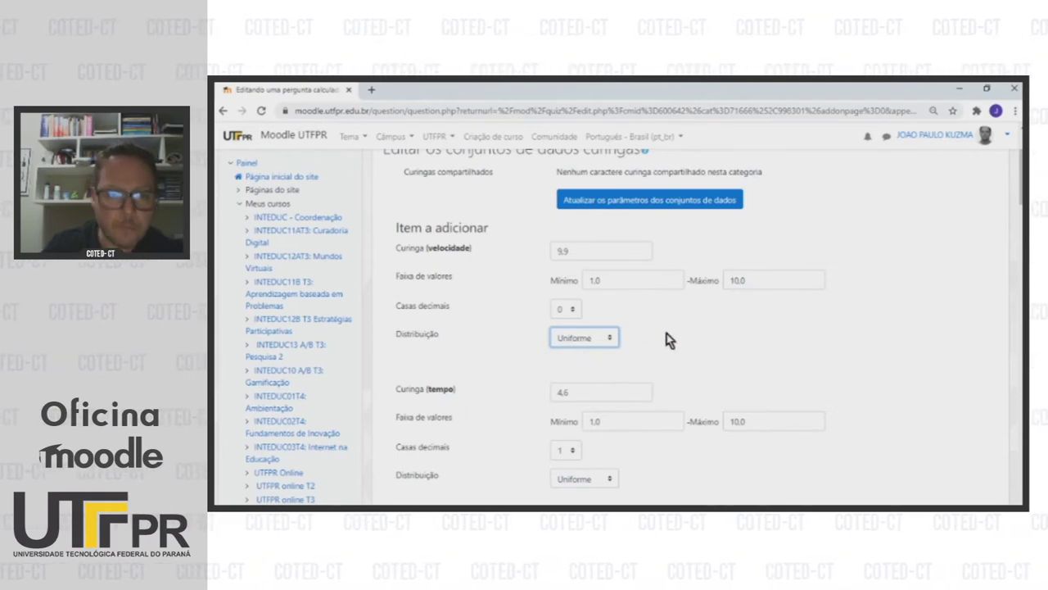
Step: Set the tempo wildcard's range to a minimum of 10 and a maximum of 20, with 0 decimal places
scroll(667, 333, "down", 3)
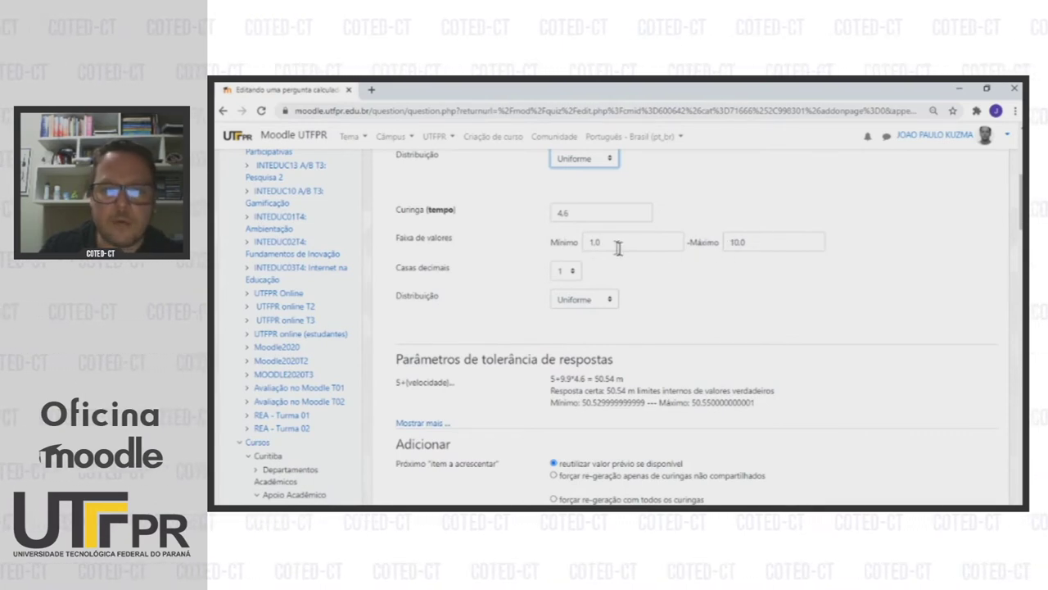
left_click_drag(613, 243, 582, 245)
type("10")
left_click_drag(756, 243, 718, 245)
type("20")
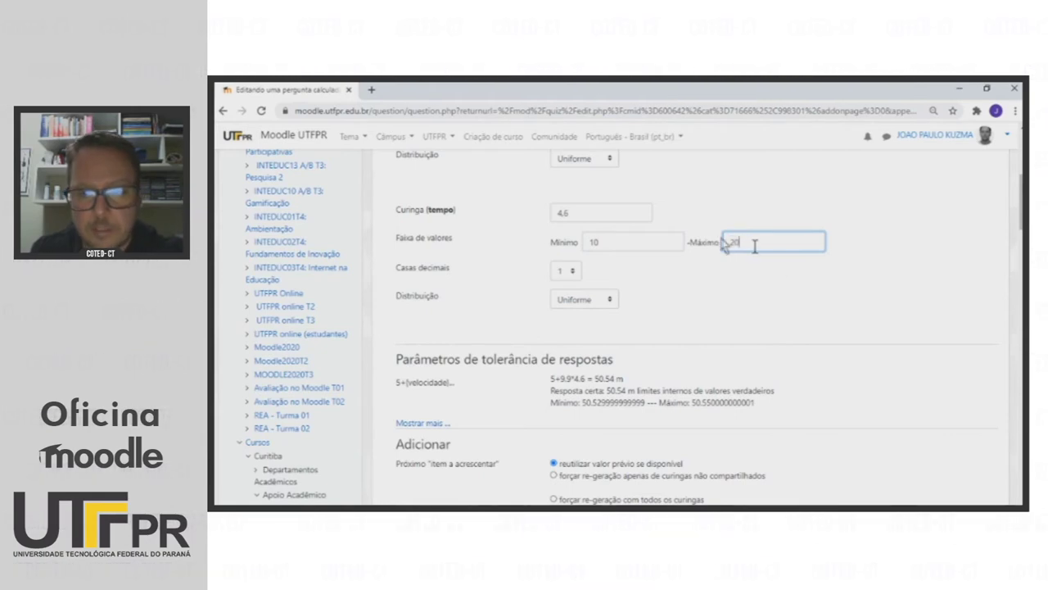
left_click(807, 311)
left_click(565, 270)
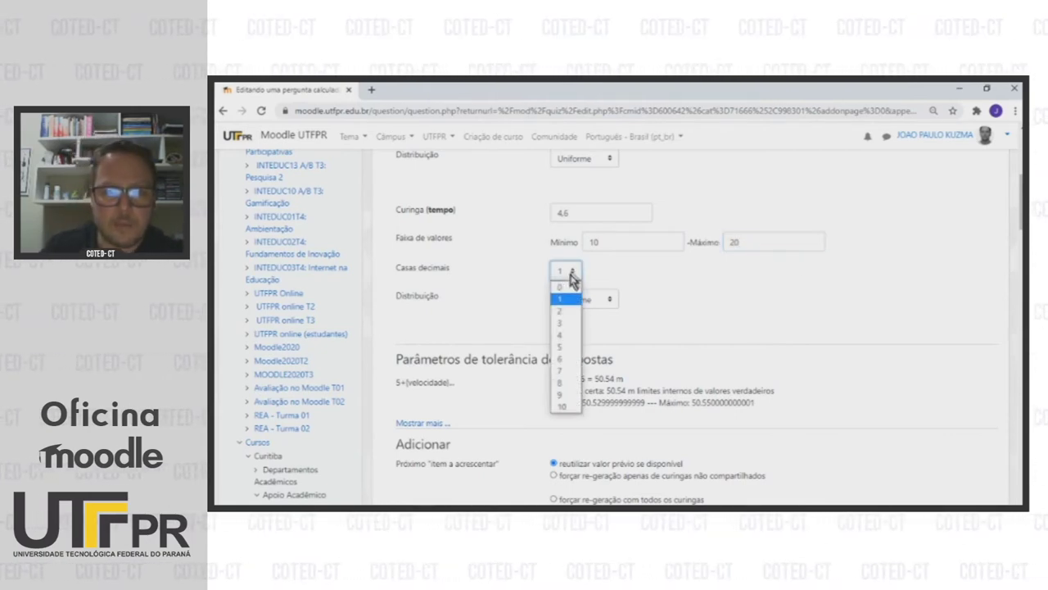
left_click(564, 285)
left_click(686, 288)
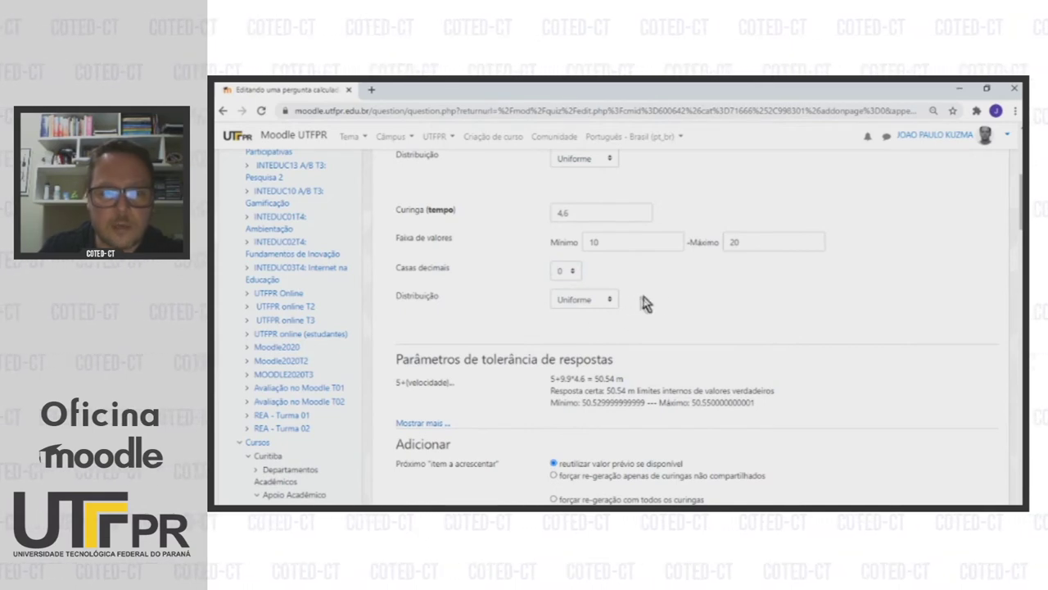
Step: Expand the answer tolerance parameters and update them with the new wildcard settings
scroll(662, 300, "down", 3)
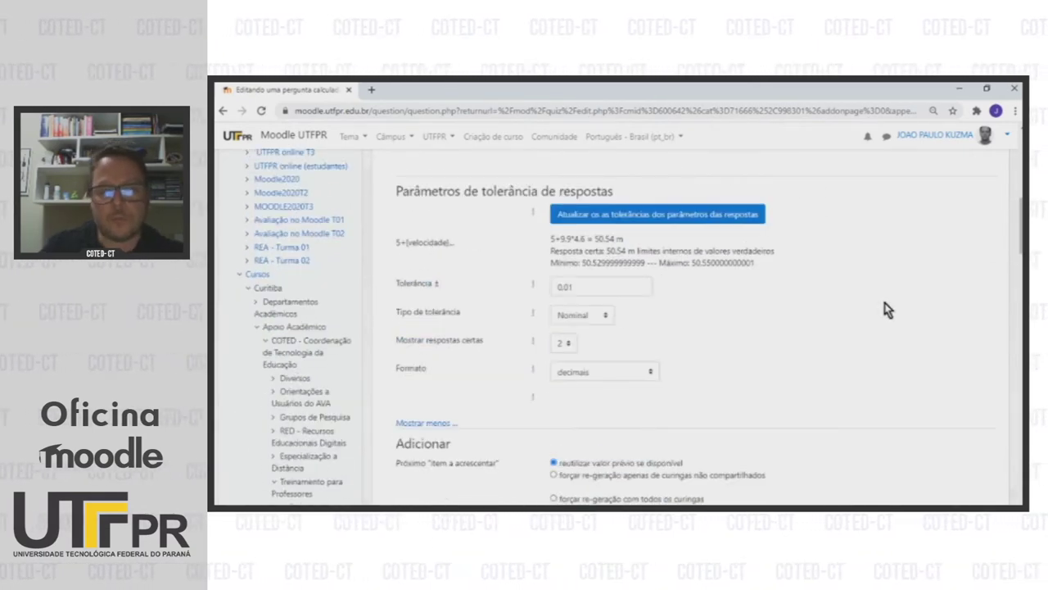
scroll(886, 307, "up", 3)
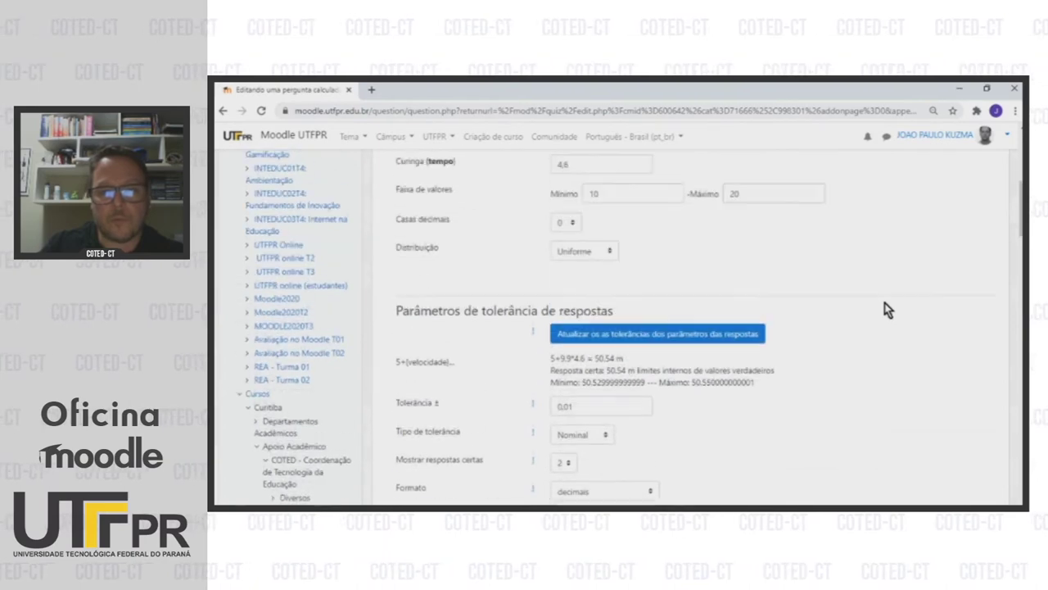
left_click(662, 335)
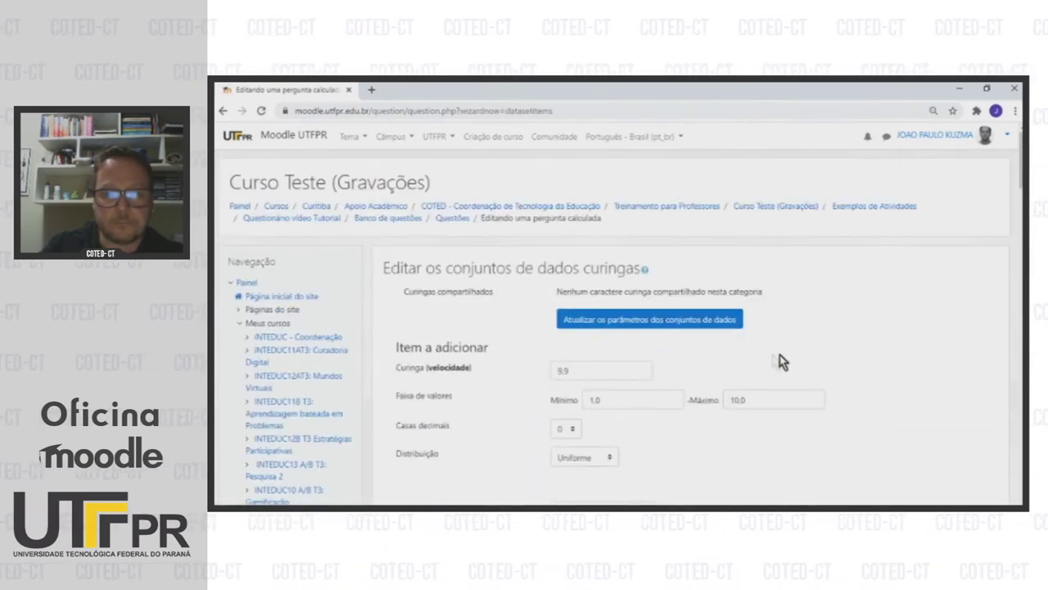
Step: Show the full answer tolerance parameters again and examine the recalculated sample answer
scroll(803, 356, "down", 2)
scroll(696, 319, "down", 4)
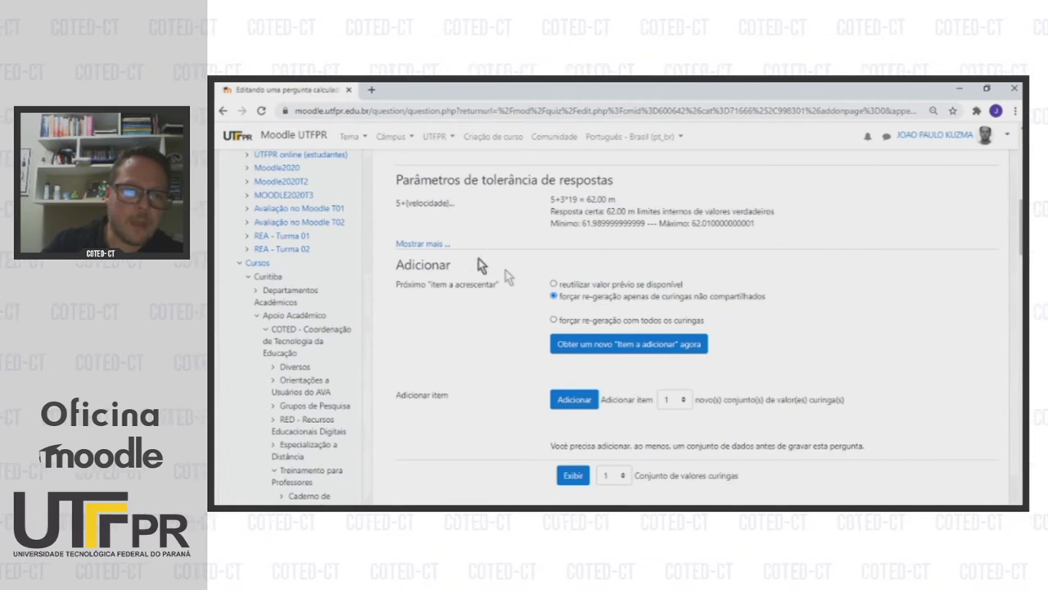
left_click(423, 244)
scroll(562, 300, "up", 3)
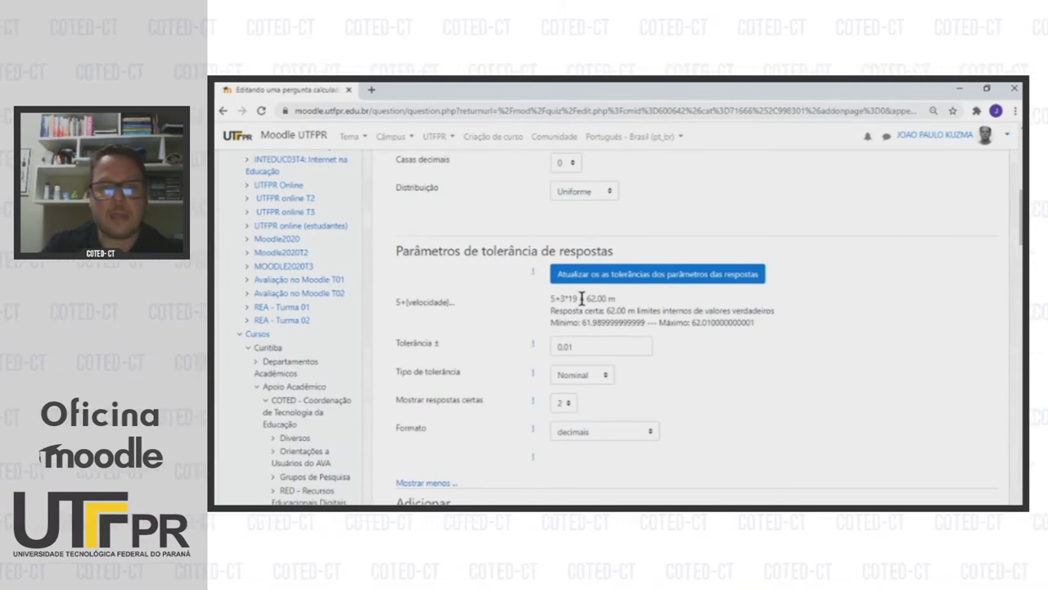
Step: Add 10 new sets of wildcard values to the question
scroll(581, 300, "down", 10)
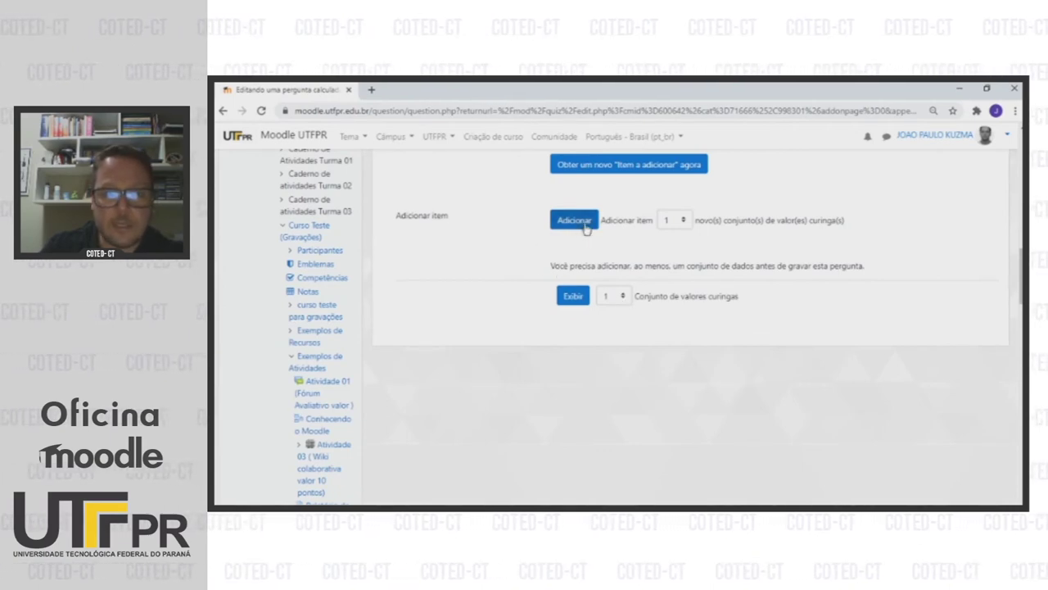
left_click(674, 221)
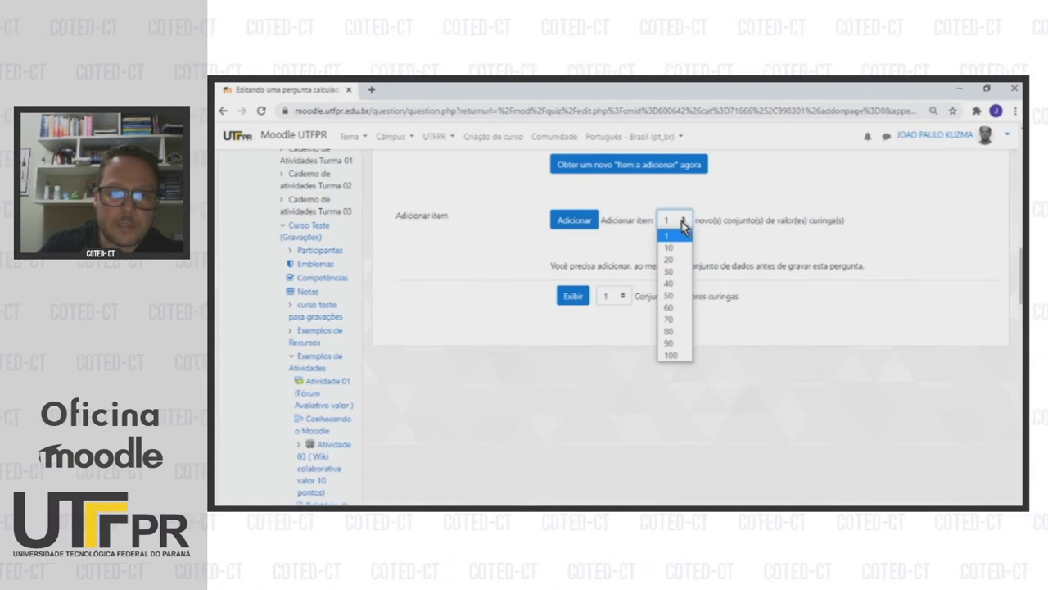
left_click(674, 248)
left_click(568, 225)
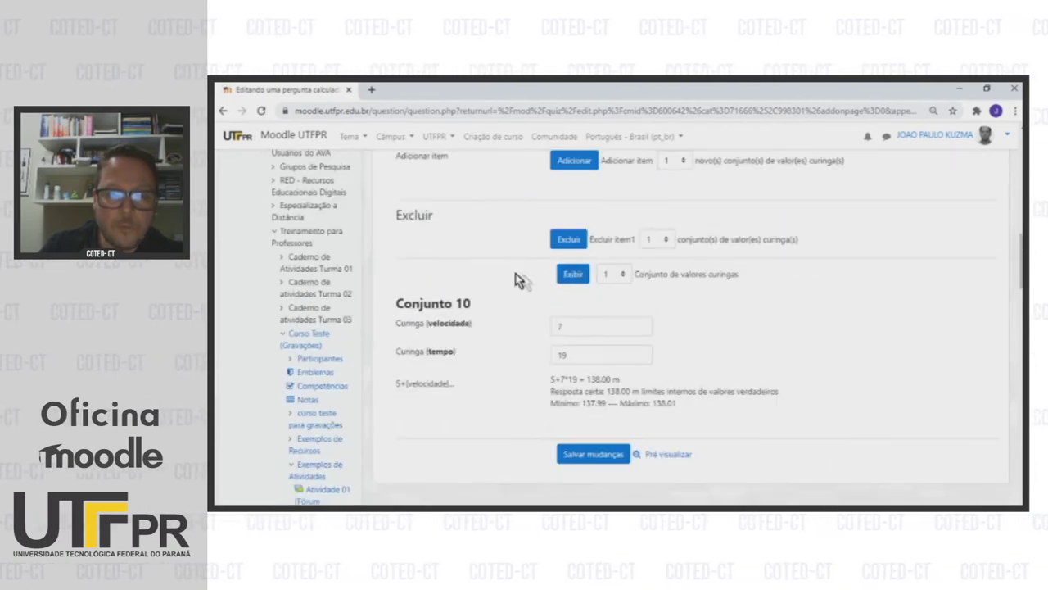
Step: Display 5 of the generated wildcard value sets
left_click(630, 277)
left_click(613, 319)
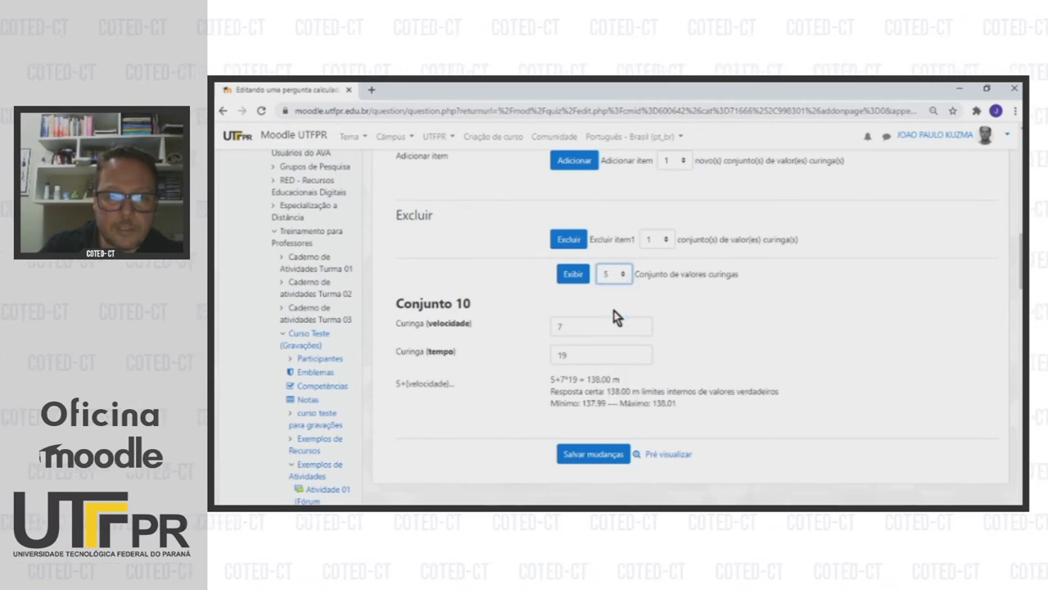
left_click(576, 275)
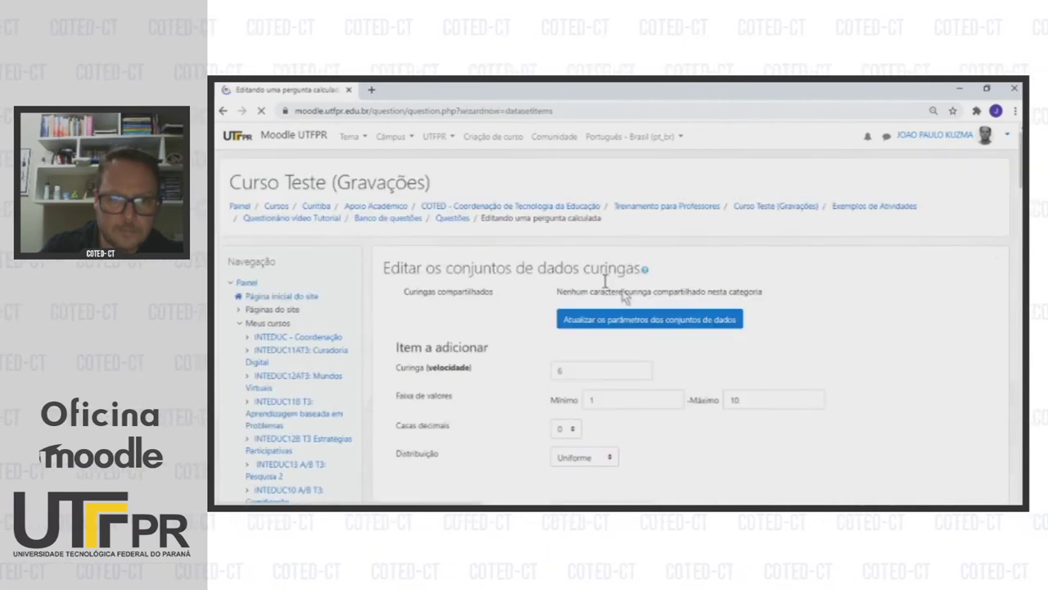
Step: Examine the wildcard values and correct answers in the displayed sets, as well as the range settings of both wildcards
scroll(774, 374, "up", 8)
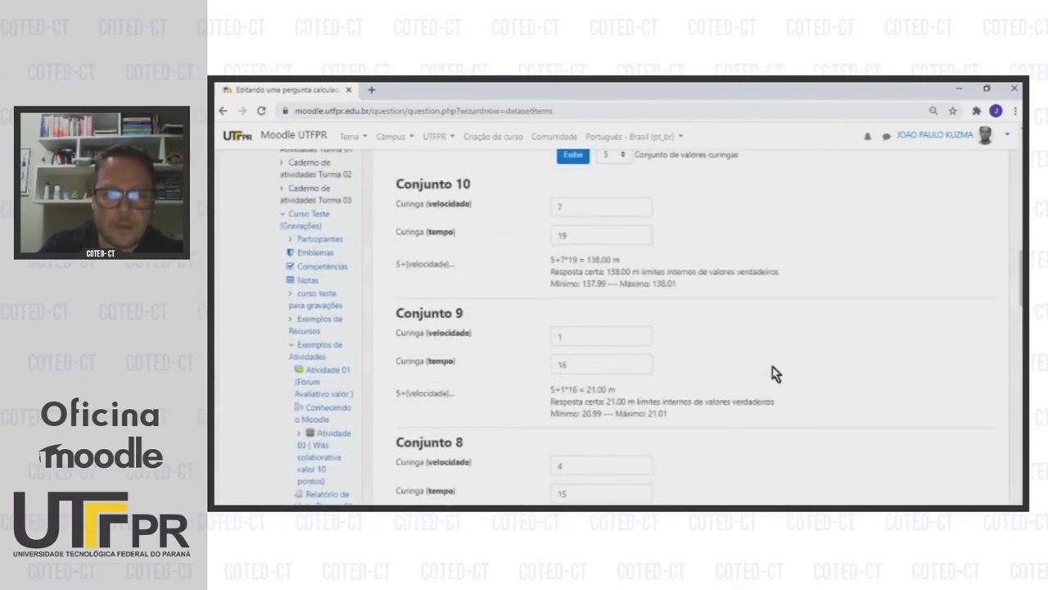
scroll(773, 373, "up", 1)
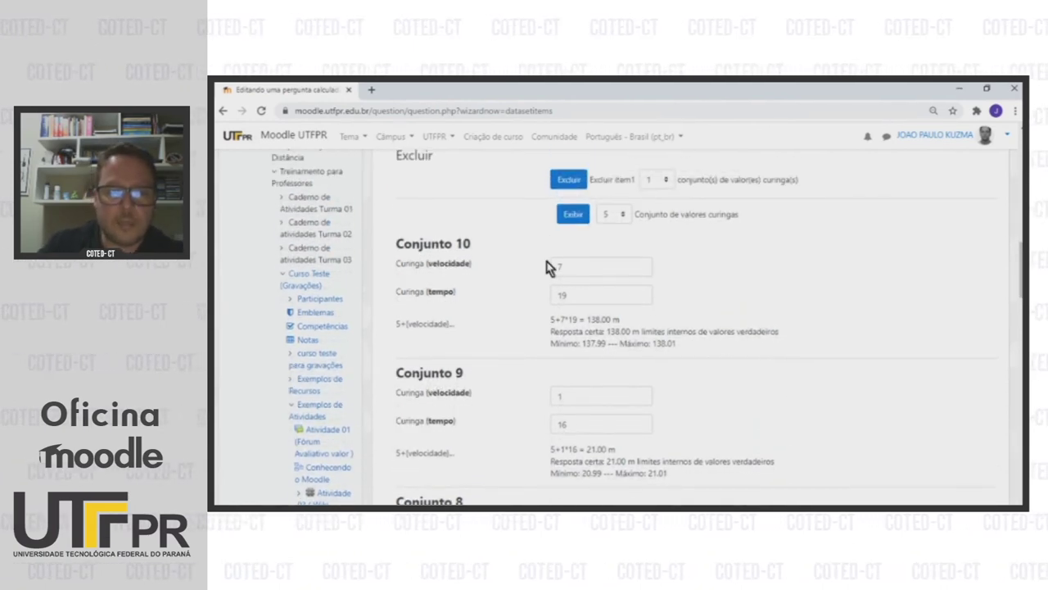
scroll(655, 319, "down", 1)
scroll(566, 357, "down", 4)
scroll(574, 319, "down", 5)
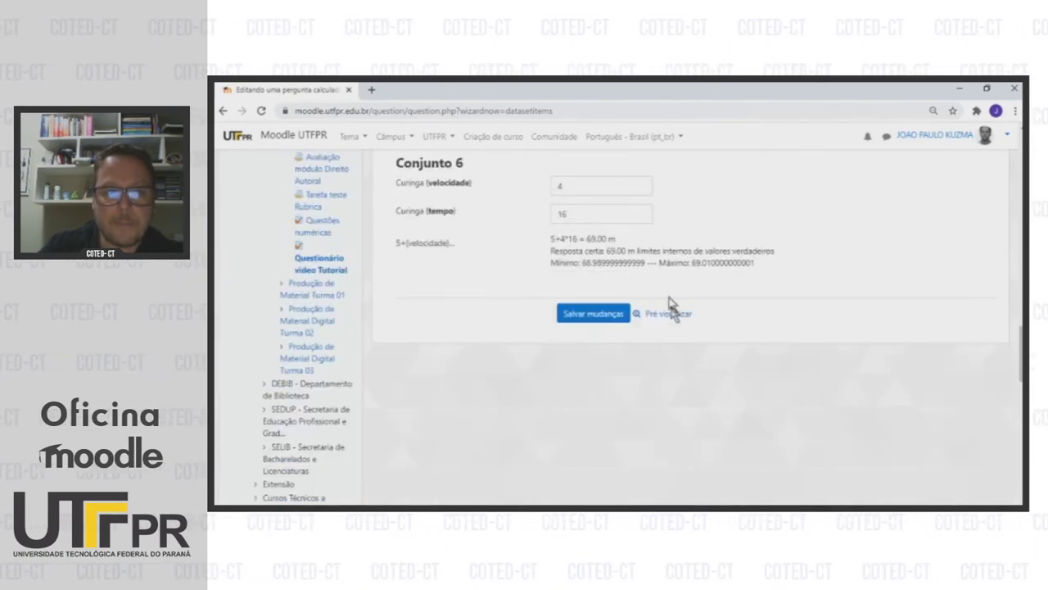
scroll(669, 297, "up", 8)
scroll(671, 315, "up", 10)
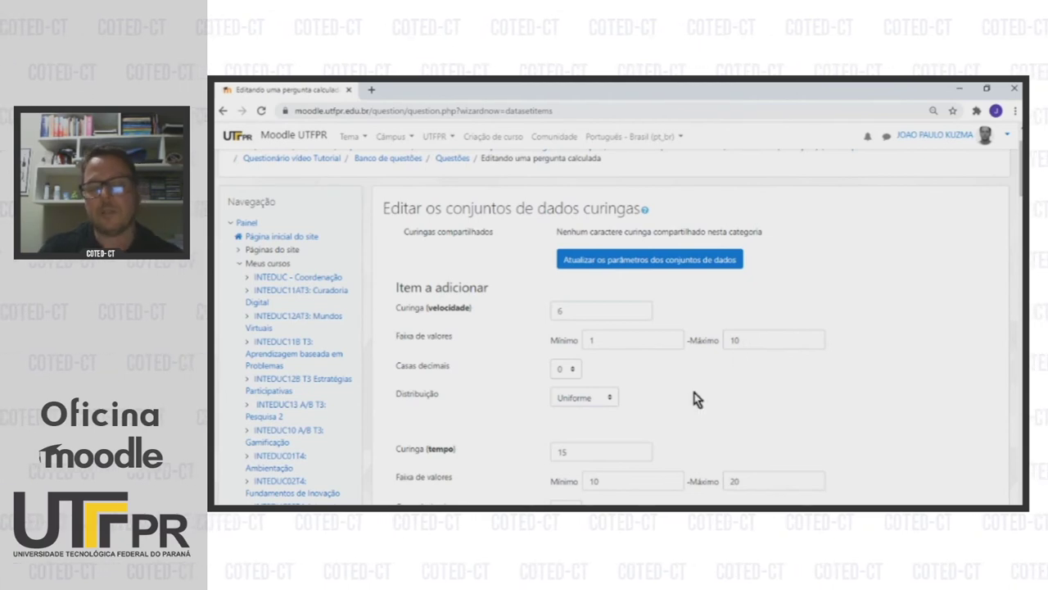
scroll(698, 396, "down", 1)
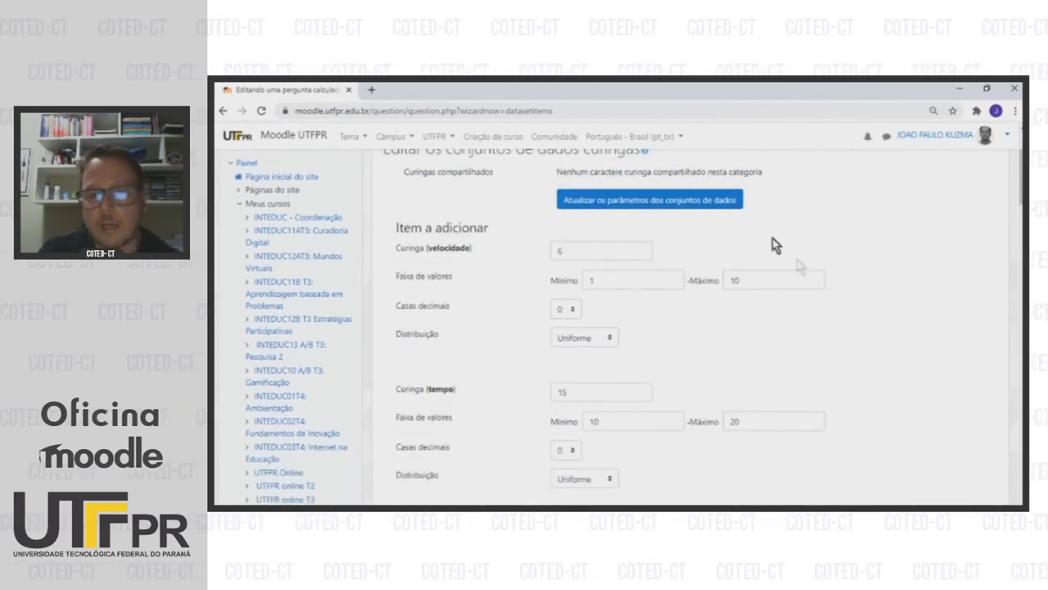
scroll(594, 327, "down", 3)
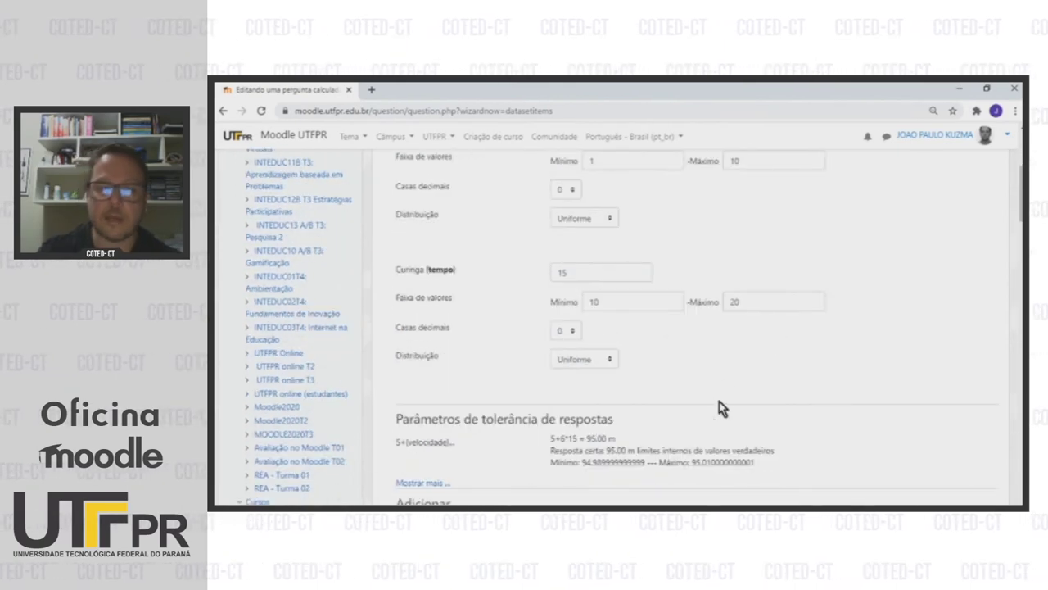
scroll(720, 407, "down", 1)
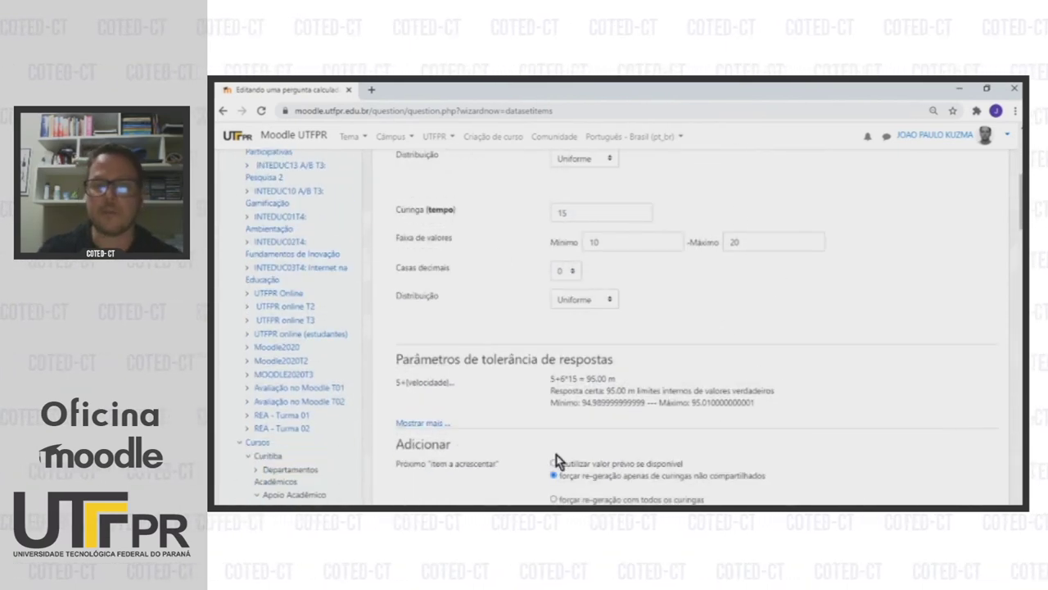
Step: Preview the calculated question and fill it in with the correct answer
scroll(556, 456, "down", 6)
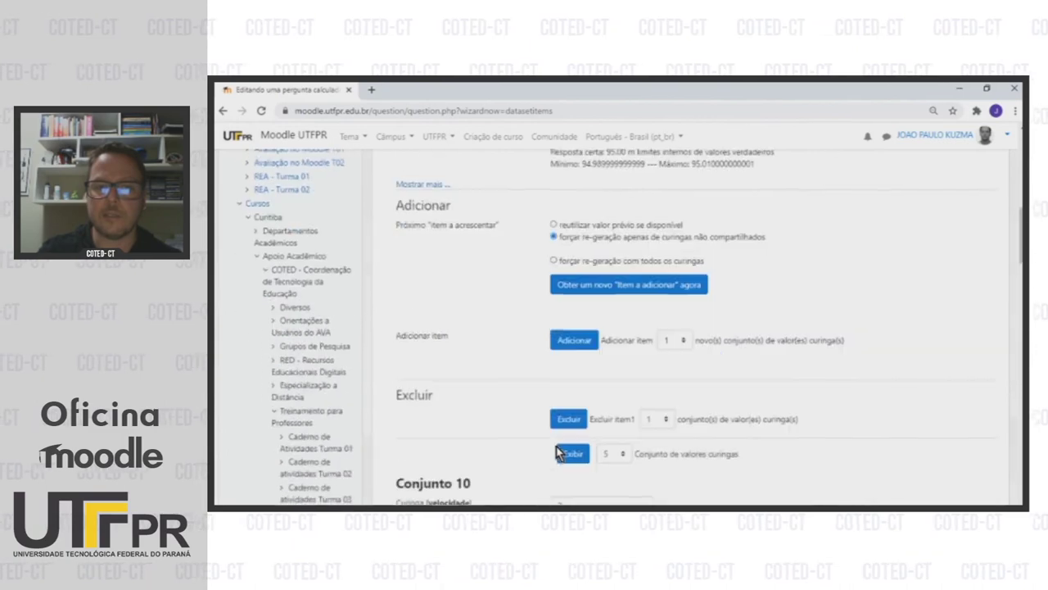
scroll(559, 452, "down", 10)
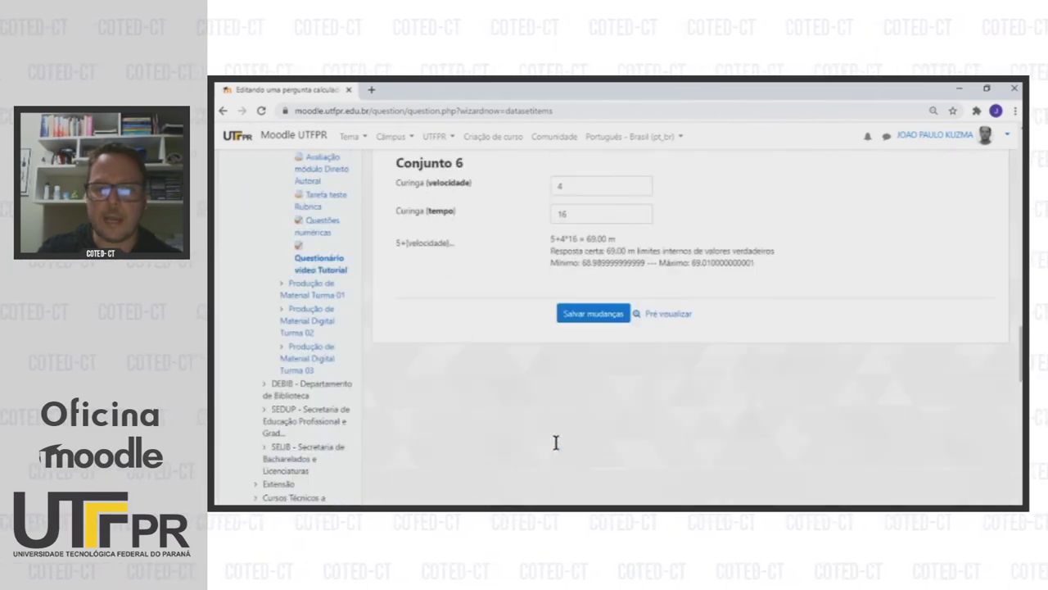
left_click(670, 316)
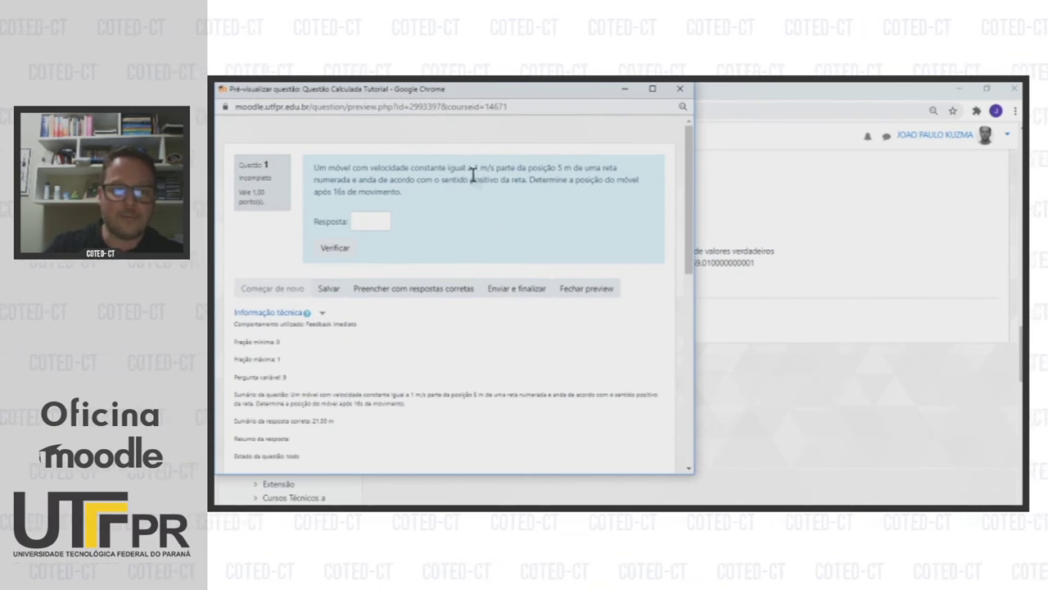
left_click(409, 290)
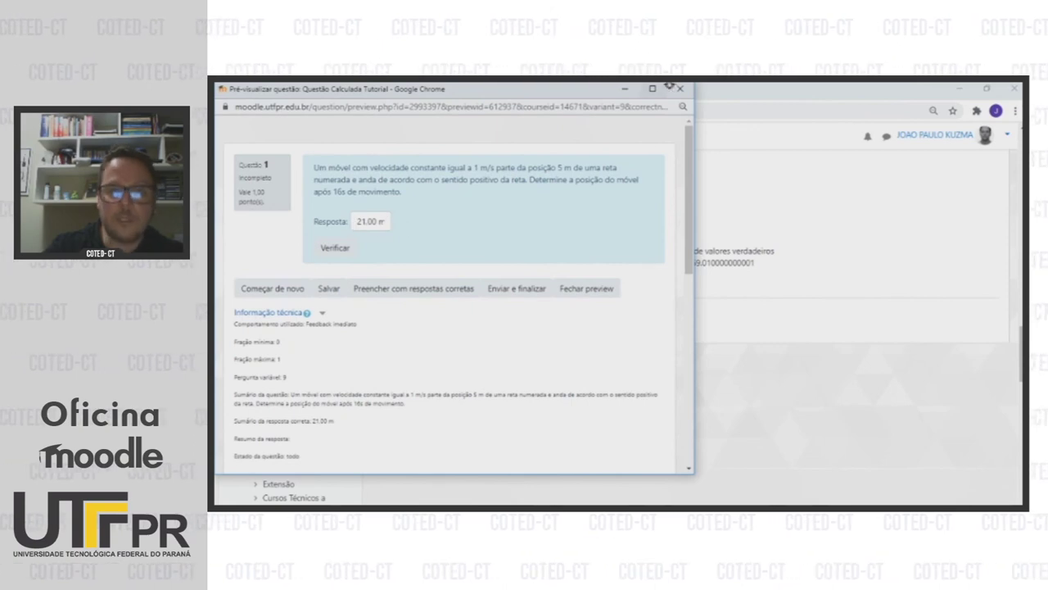
Step: Reopen the preview of the calculated question and examine the velocity and time values in its new variant
left_click(588, 289)
left_click(668, 313)
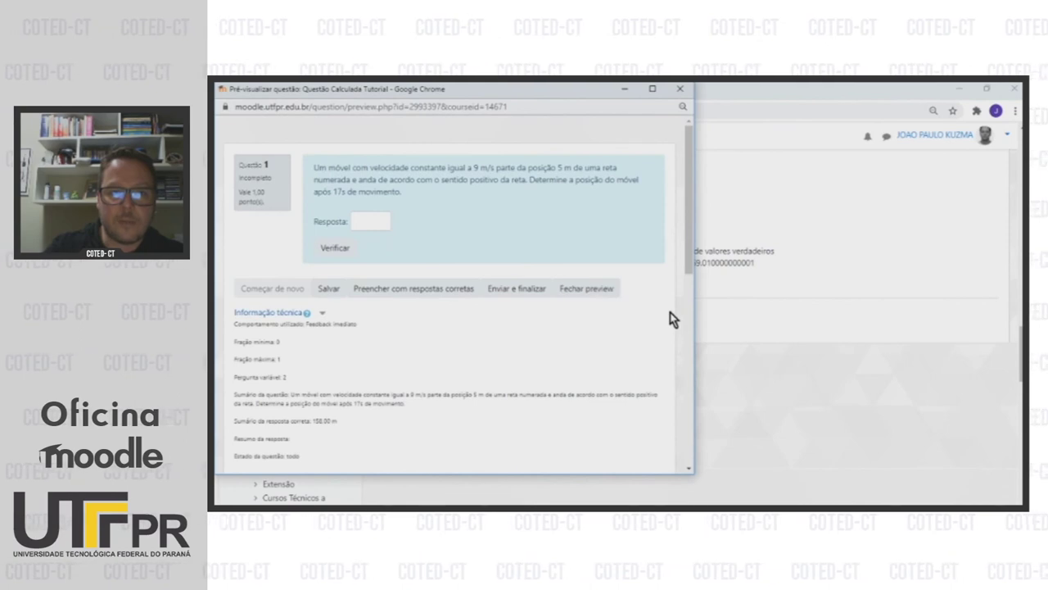
double_click(479, 168)
left_click_drag(479, 167, 497, 166)
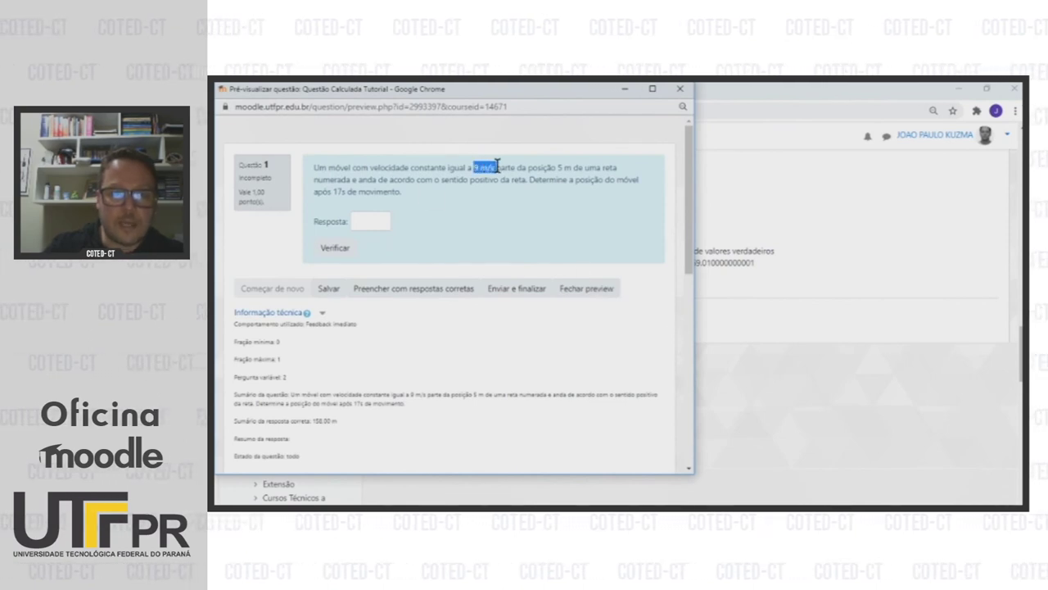
left_click_drag(338, 191, 345, 192)
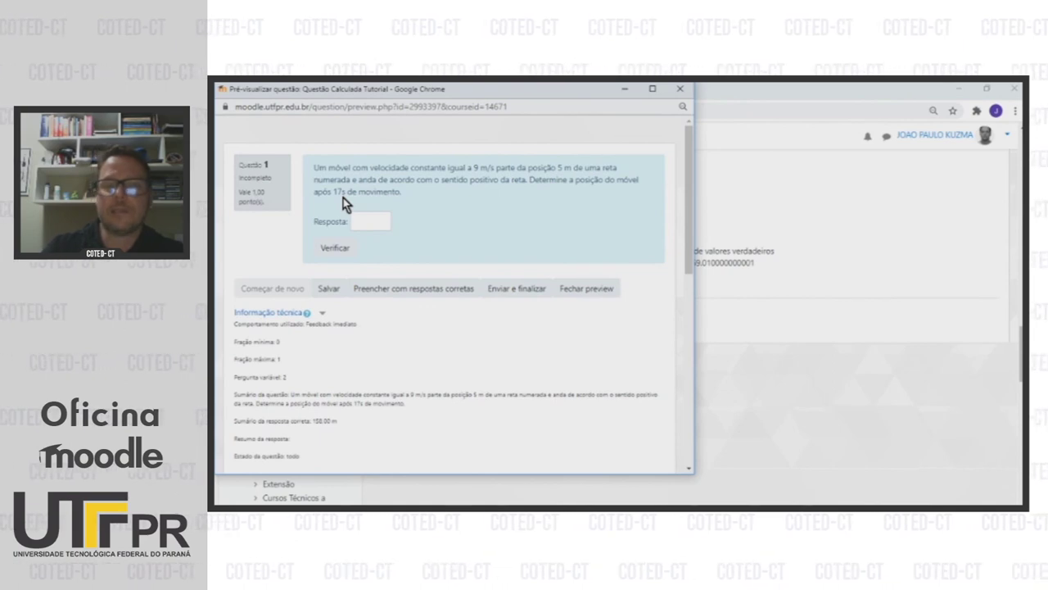
Step: Close the question preview and save the calculated question with its wildcard value sets
left_click(679, 88)
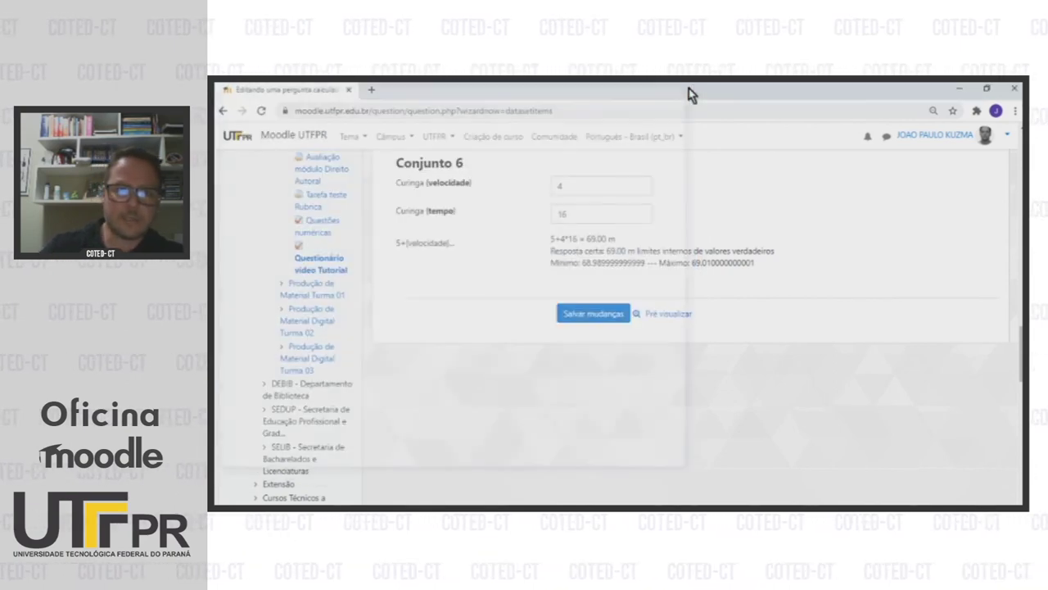
left_click(589, 316)
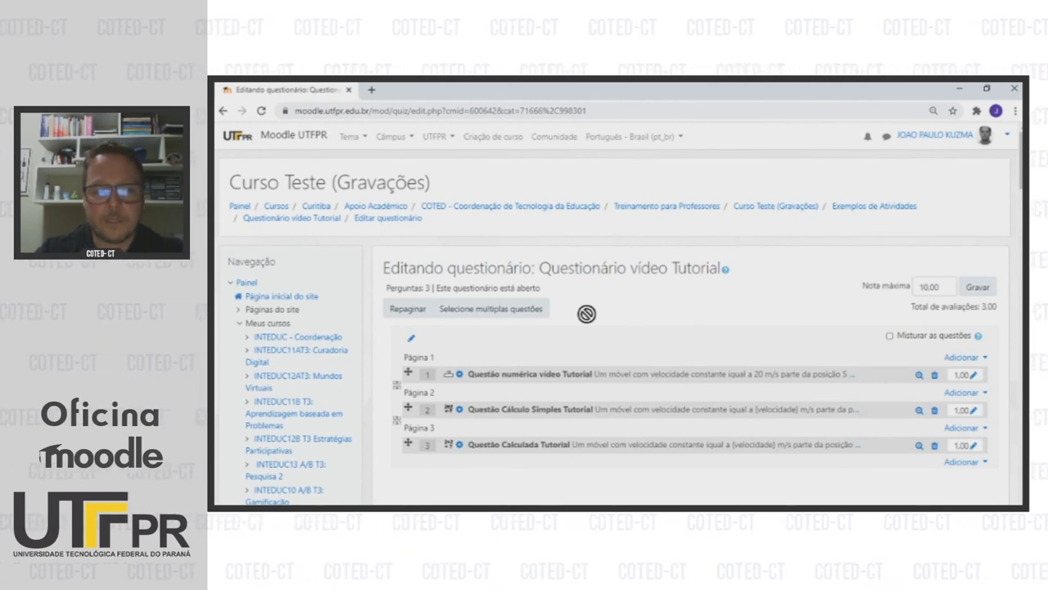
scroll(532, 307, "down", 3)
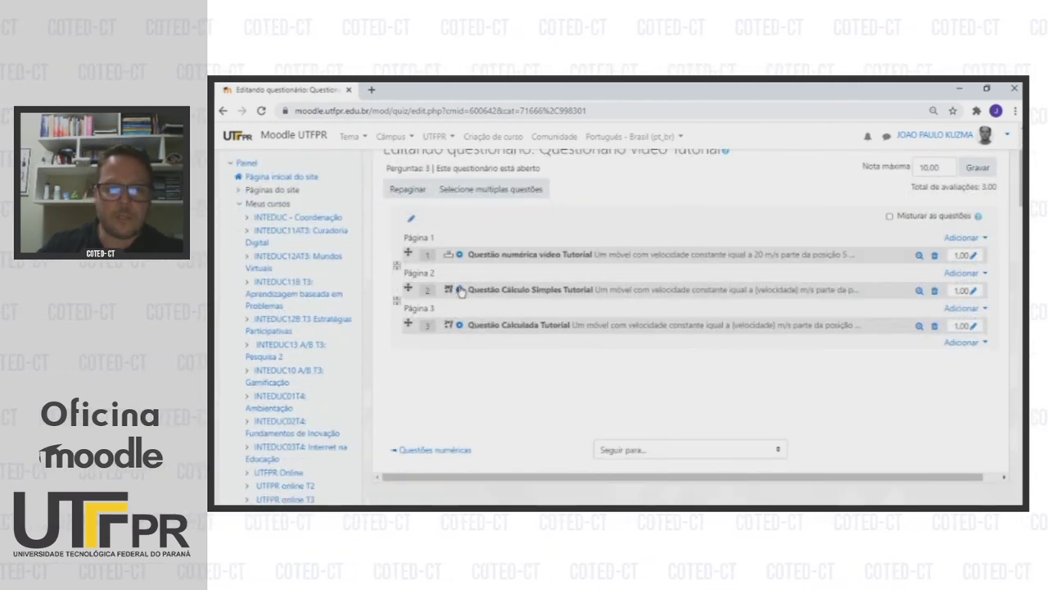